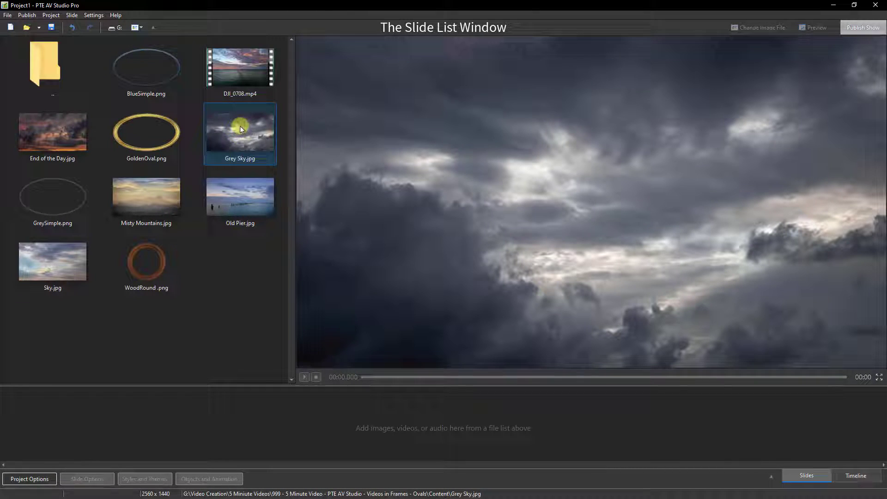
Add Grey Sky.jpg as slide 1 and insert an empty Frame1 object in its objects editor
left_click_drag(238, 134, 63, 433)
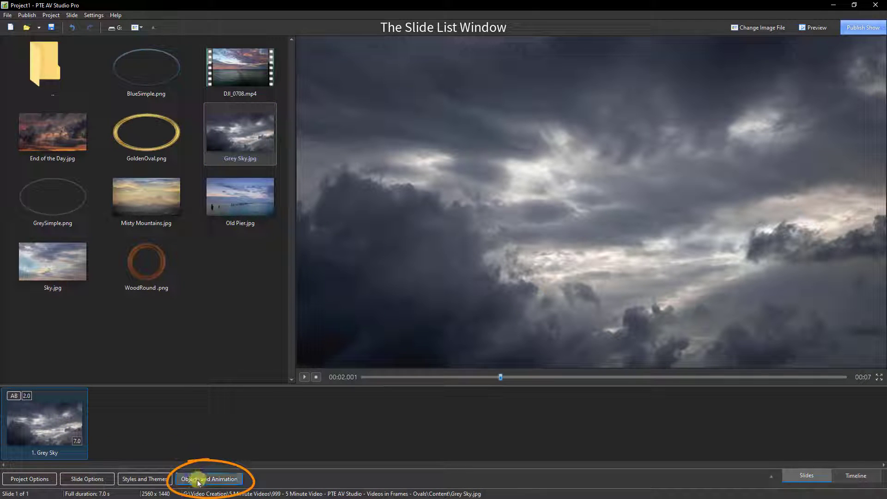
left_click(217, 480)
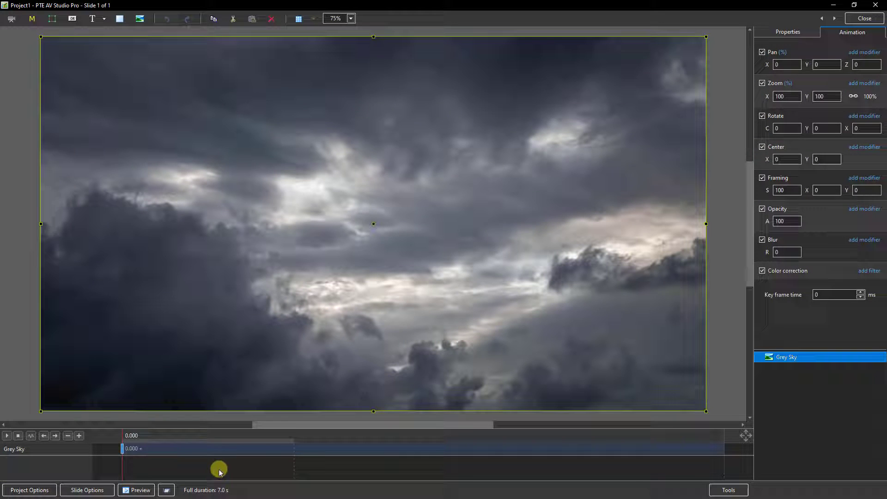
left_click(808, 400)
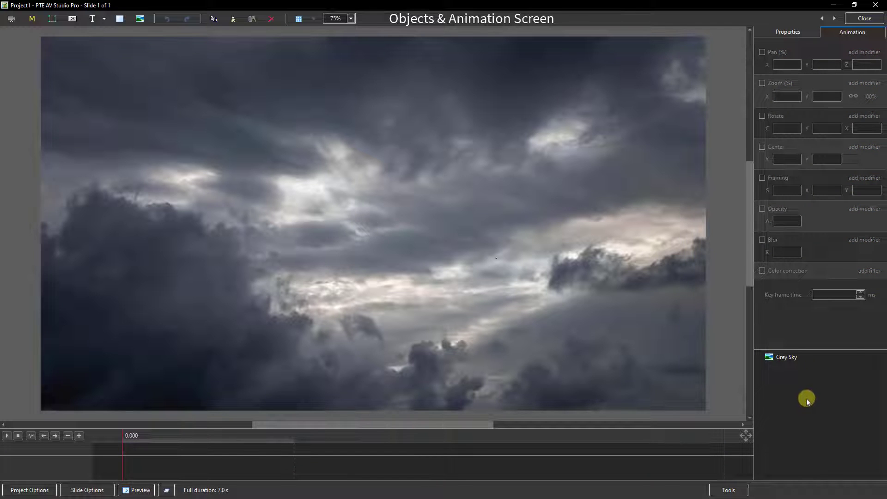
right_click(807, 395)
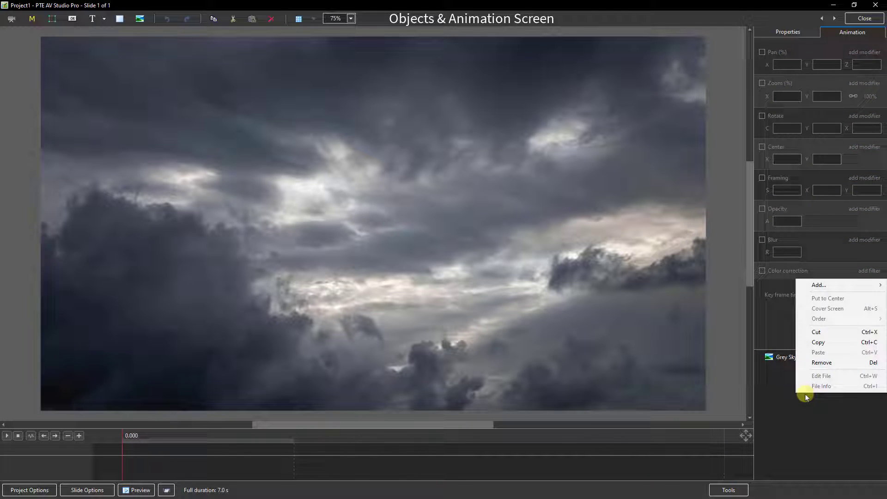
mouse_move(826, 287)
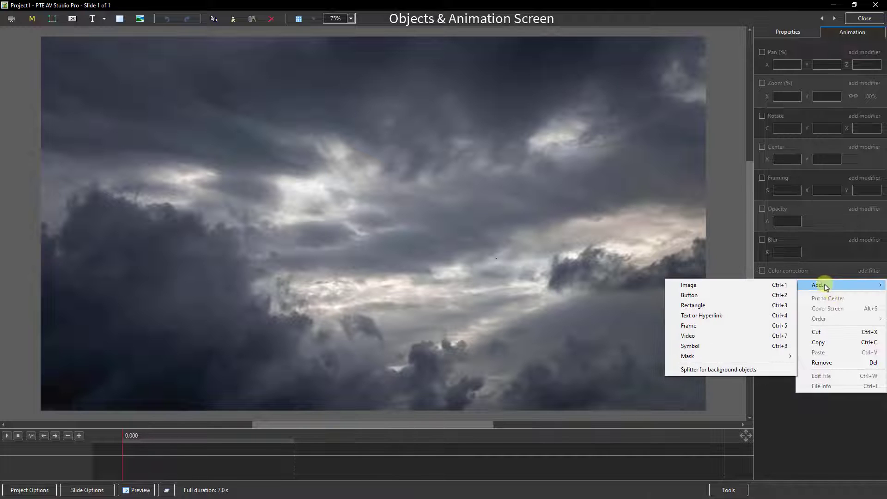
left_click(684, 328)
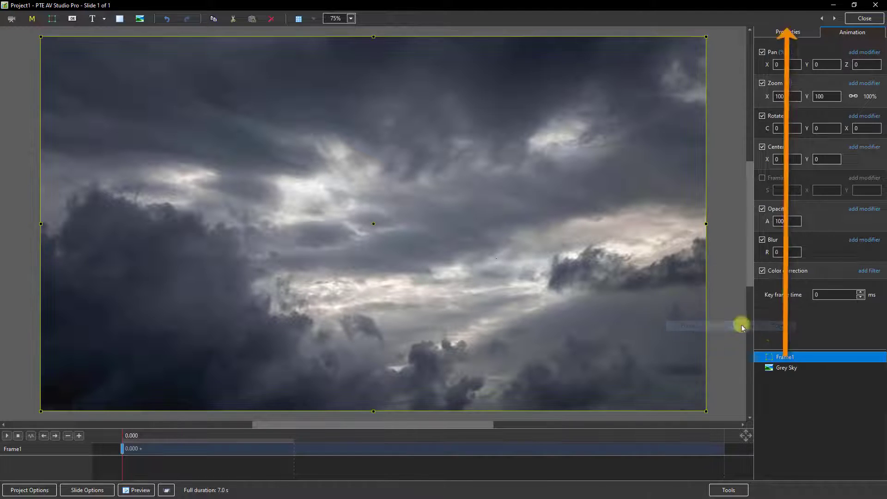
Add the GreySimple oval image inside Frame1 as an image object
right_click(791, 358)
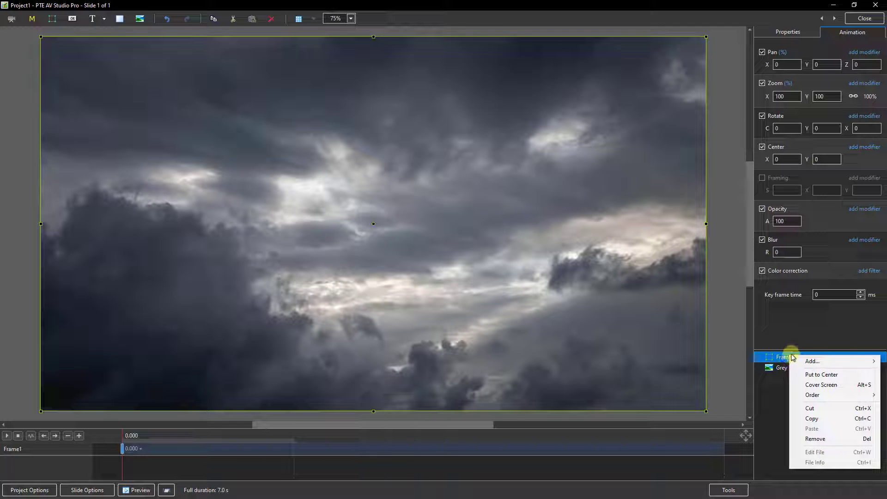
mouse_move(818, 361)
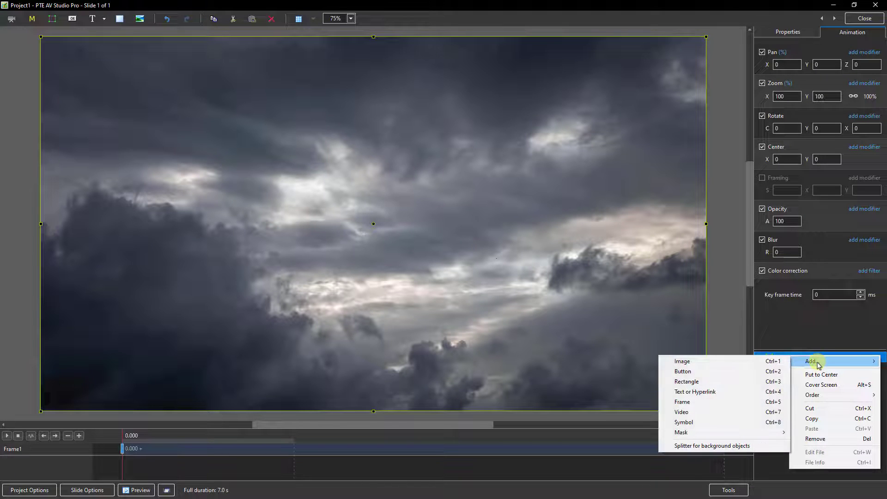
left_click(719, 362)
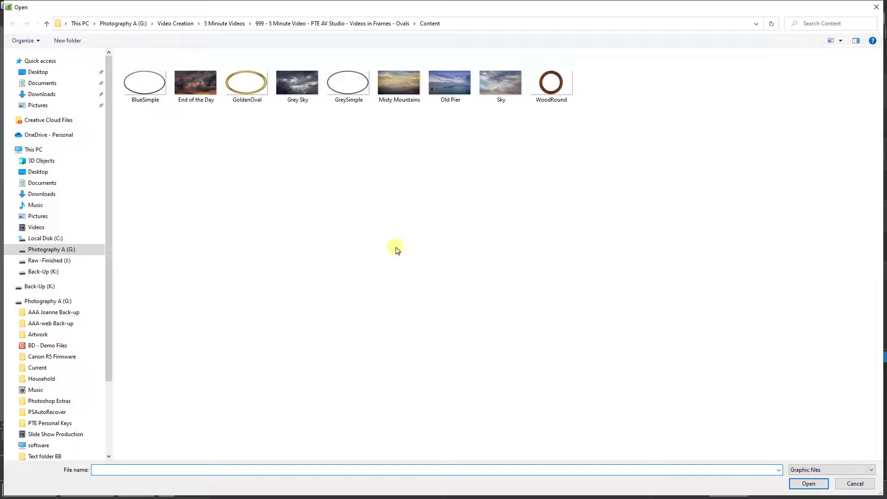
double_click(344, 92)
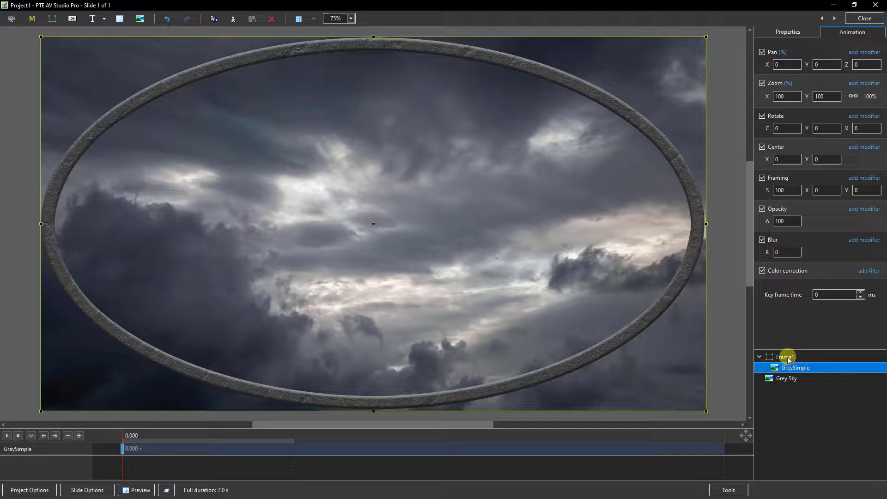
left_click(786, 358)
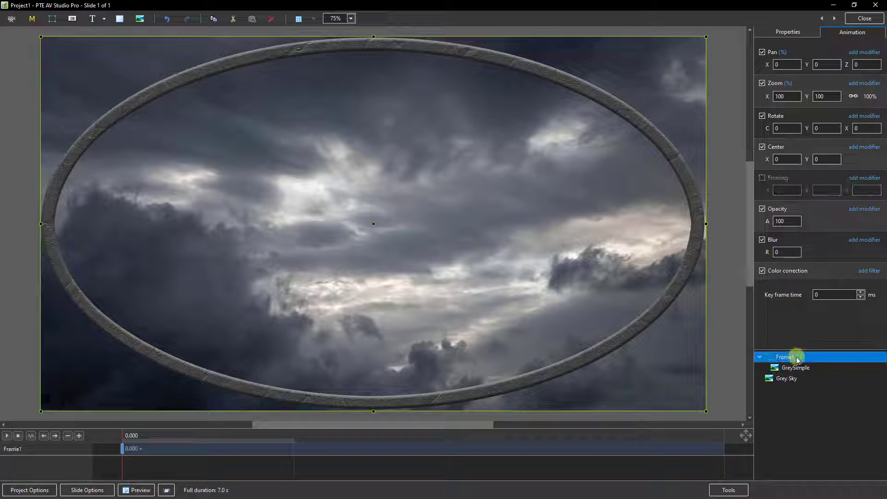
Add a circle mask template inside Frame1 with the blur width set to 0
right_click(786, 358)
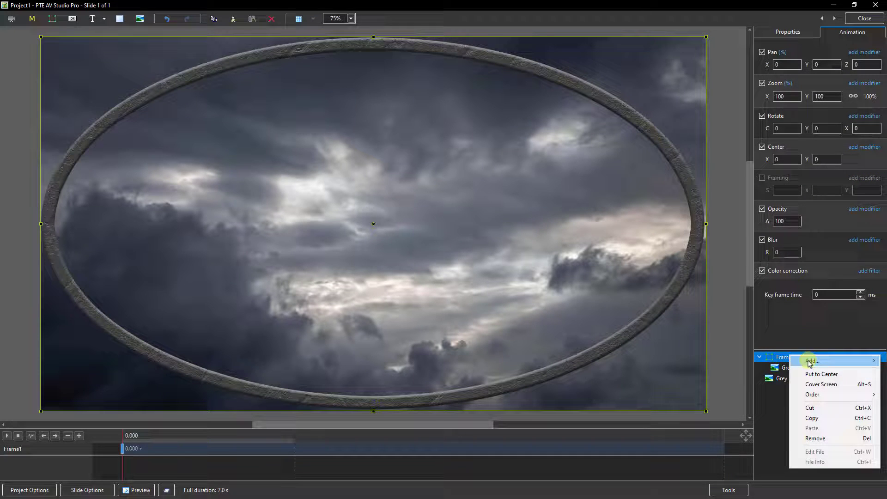
mouse_move(810, 364)
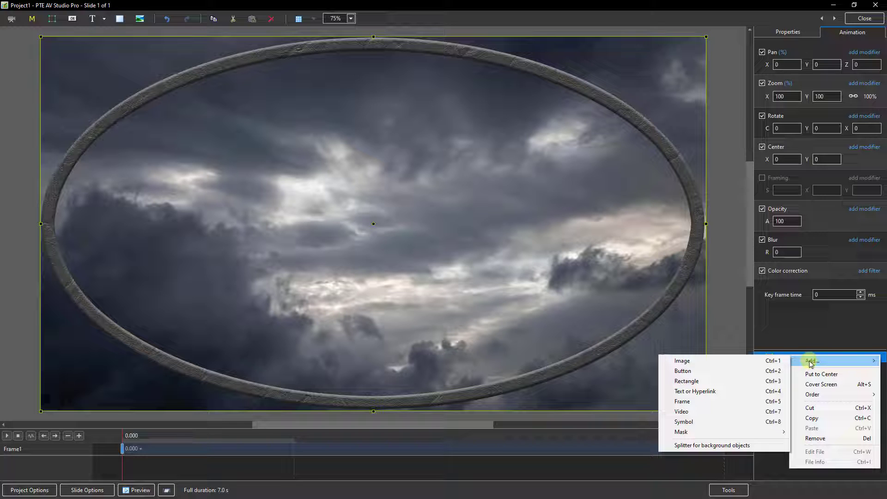
mouse_move(681, 435)
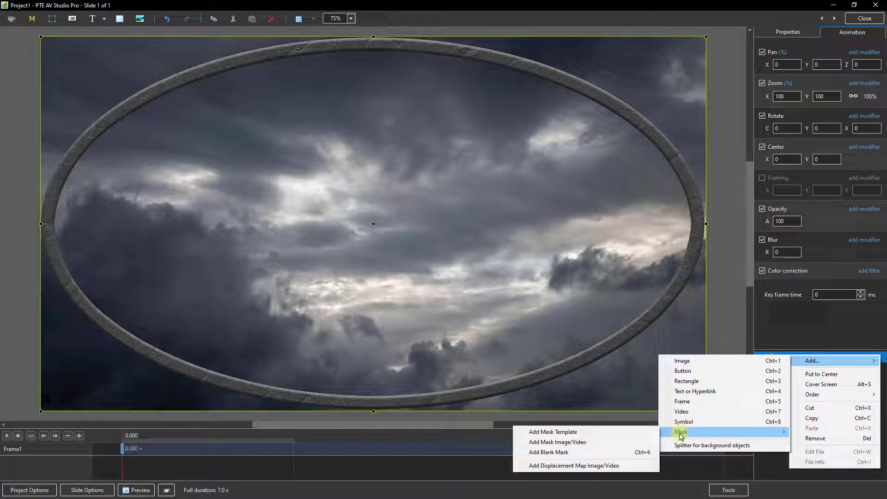
left_click(601, 432)
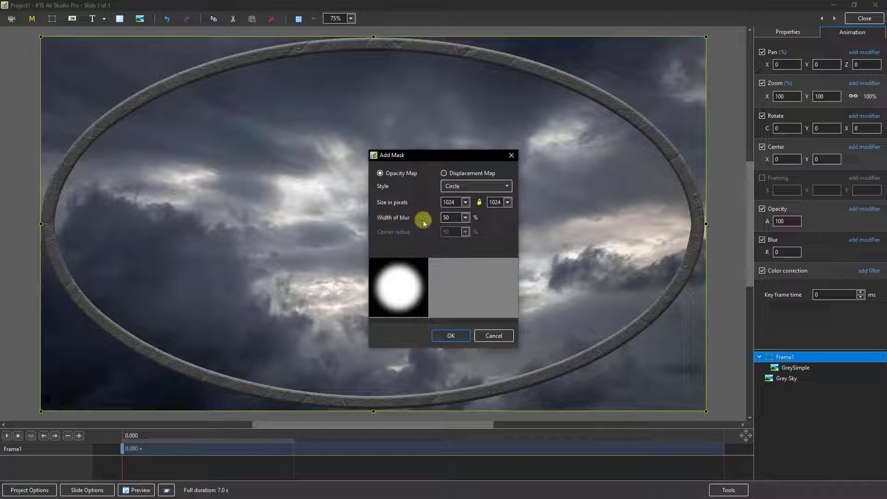
left_click(465, 221)
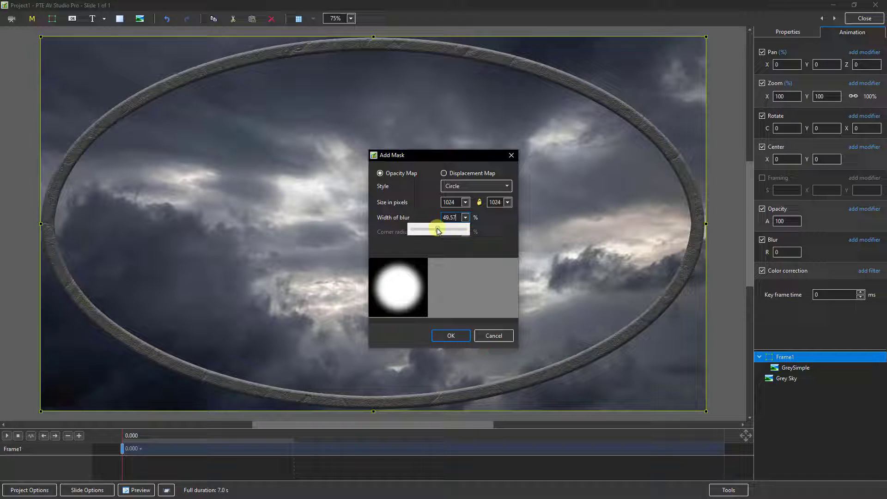
left_click_drag(436, 230, 410, 231)
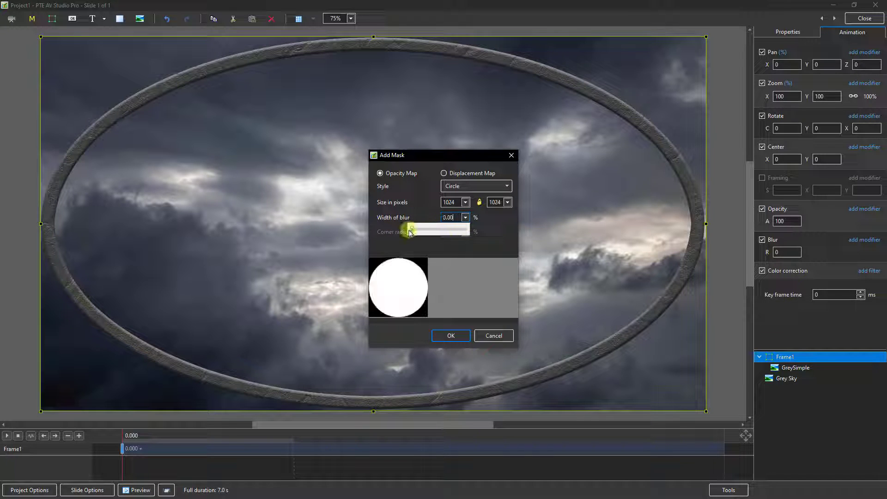
left_click(451, 336)
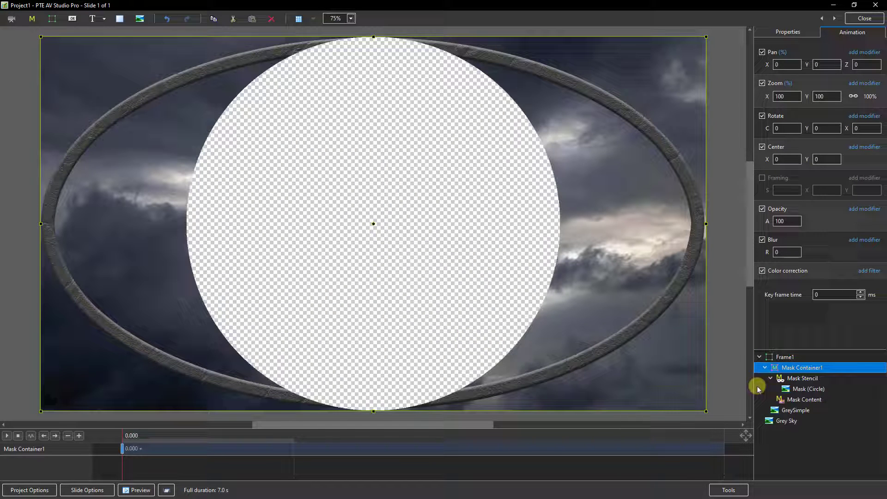
Insert the DJI_0708 sunset sea video into the mask's Mask Content layer
left_click(814, 401)
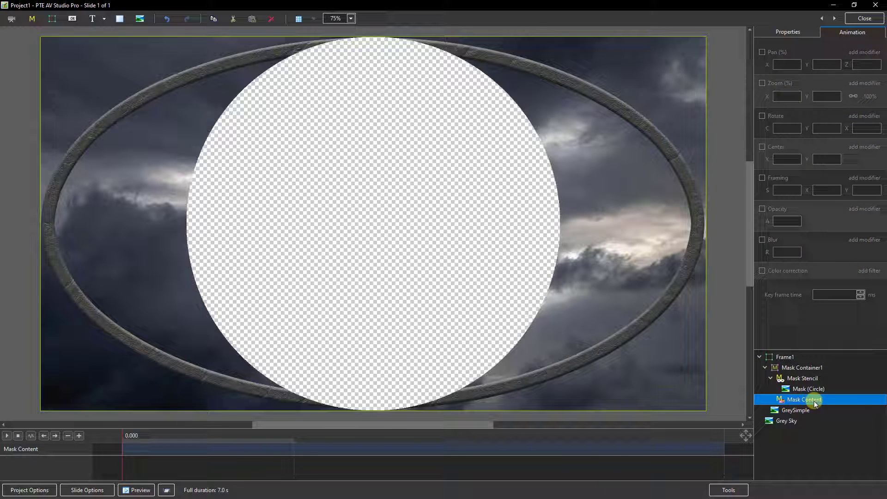
right_click(813, 402)
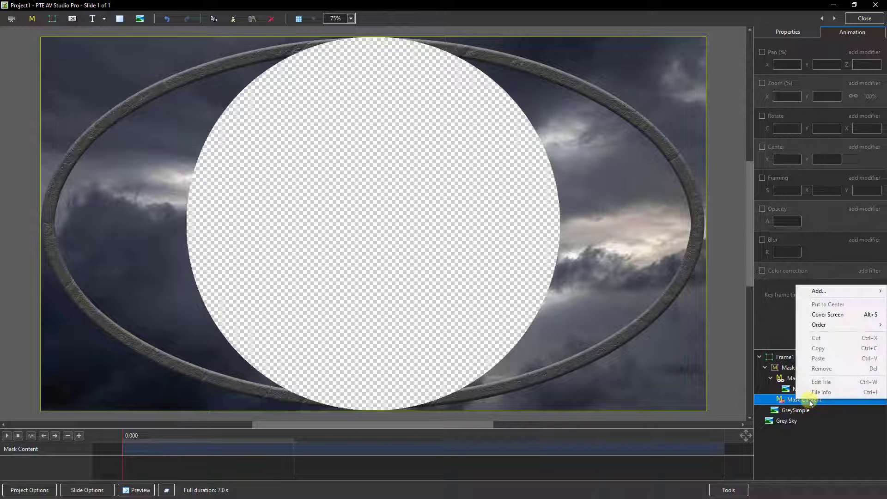
mouse_move(817, 291)
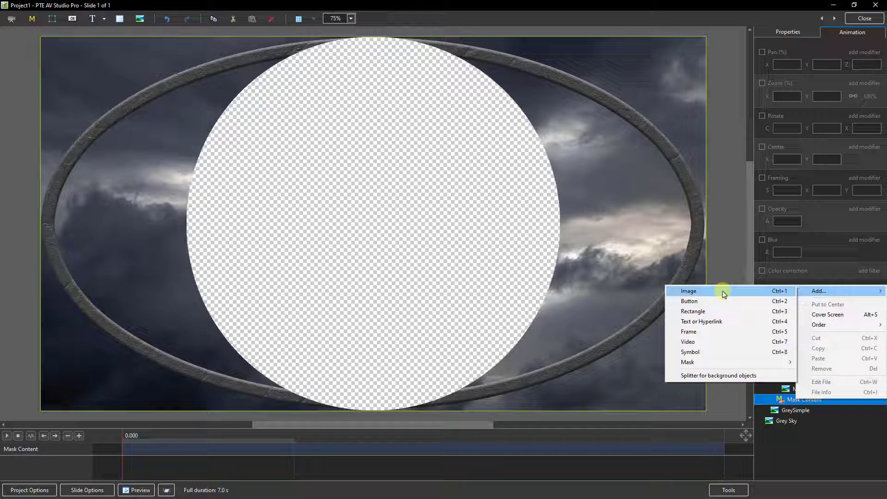
left_click(689, 342)
double_click(147, 88)
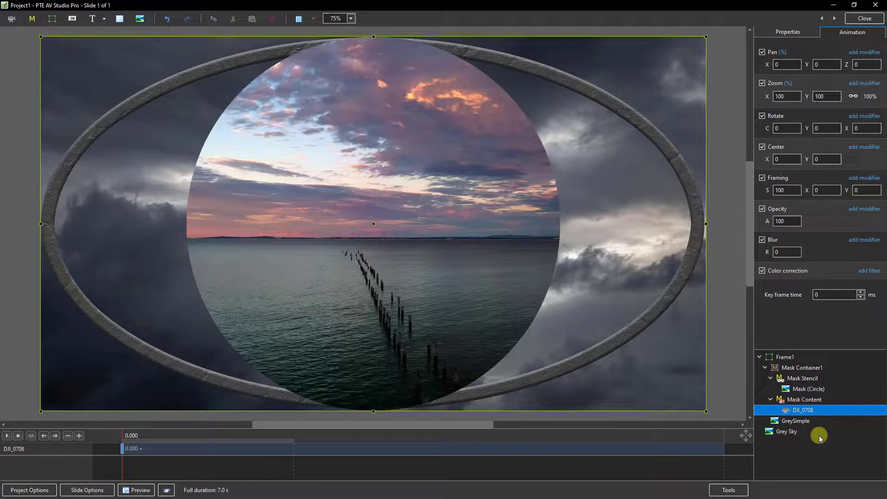
Raise GreySimple above Mask Container1 in Frame1's layer order using Ctrl+PgUp twice
left_click(790, 423)
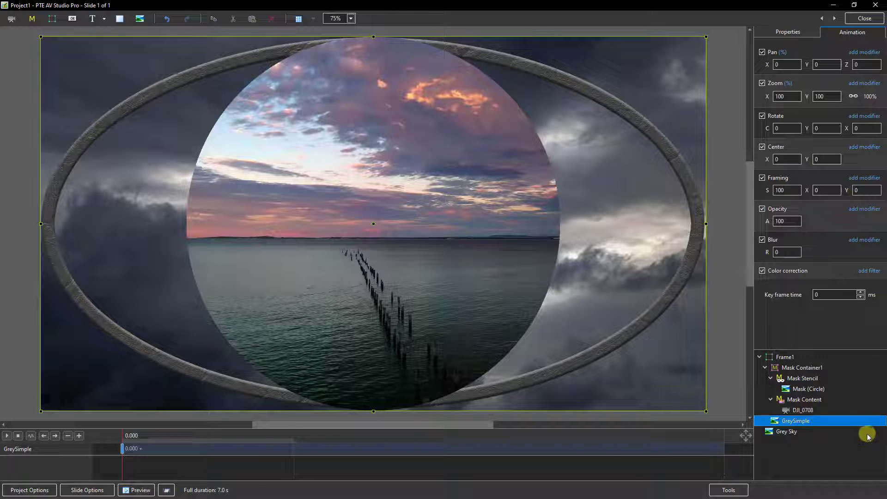
key("ctrl+Page_Up")
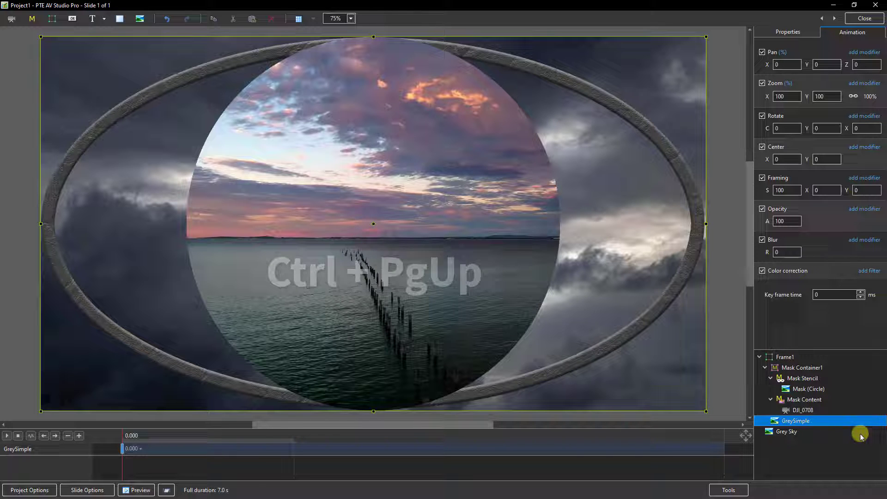
key("ctrl+Page_Up")
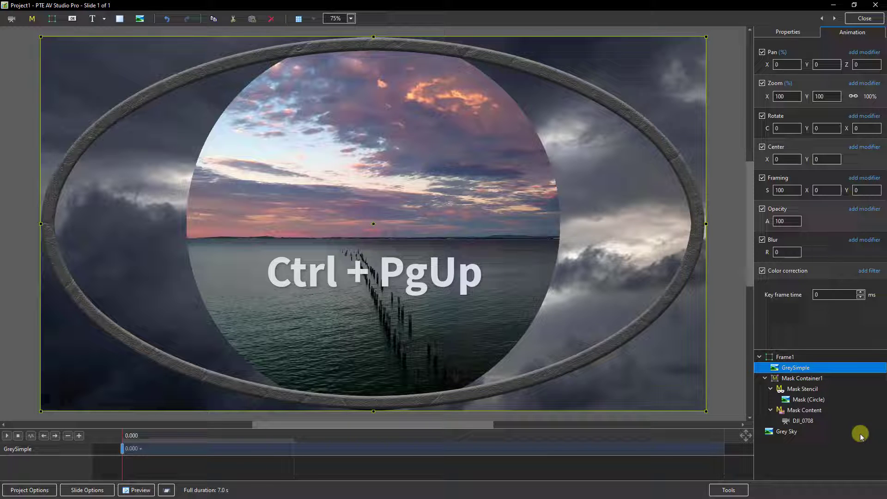
Unlink the circle mask's zoom and set Zoom X to 172 and Zoom Y to 95
left_click(793, 402)
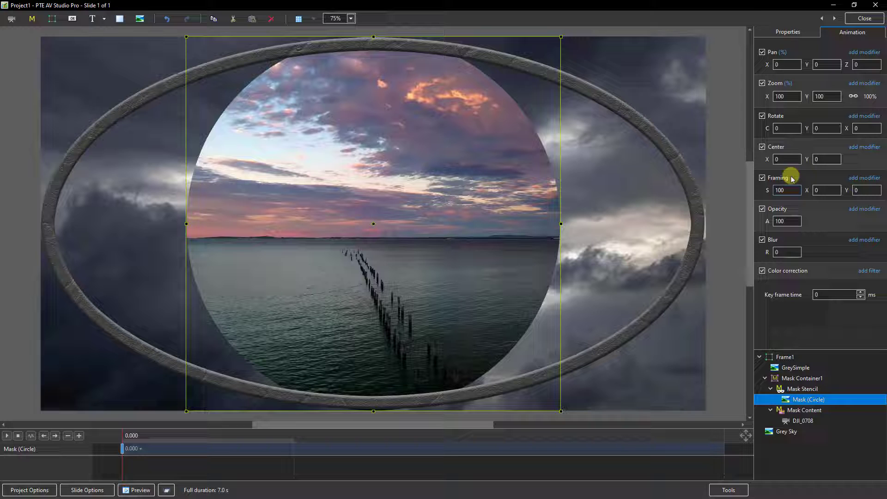
left_click(854, 98)
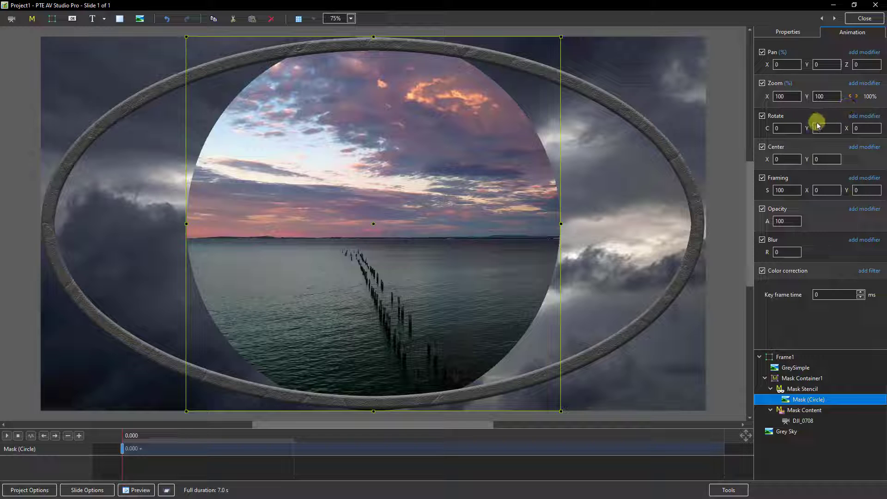
left_click(788, 98)
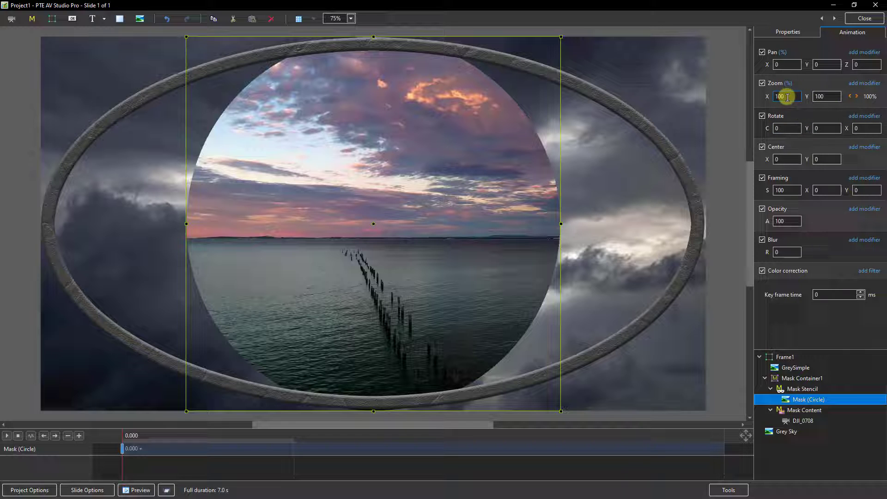
double_click(789, 96)
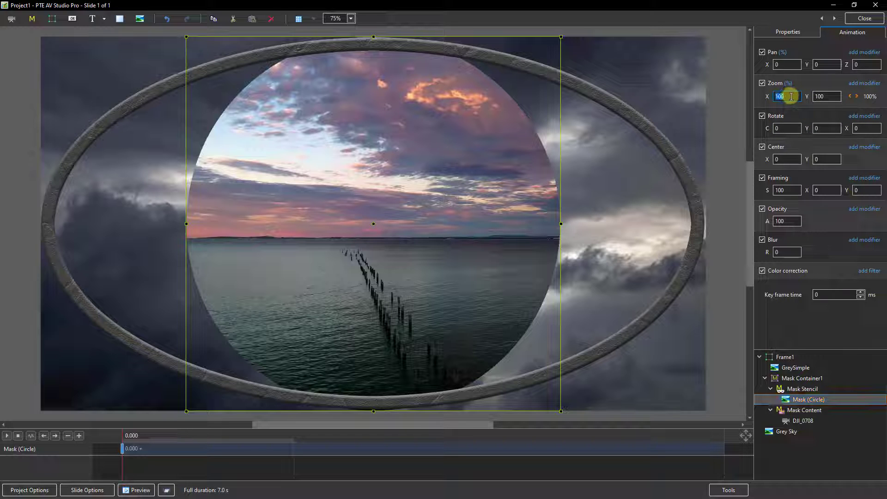
scroll(804, 96, "up", 6)
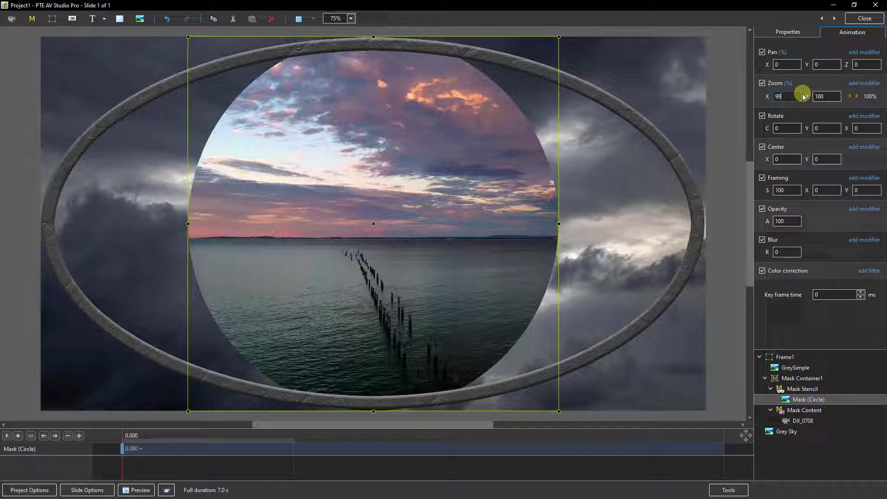
scroll(804, 96, "up", 20)
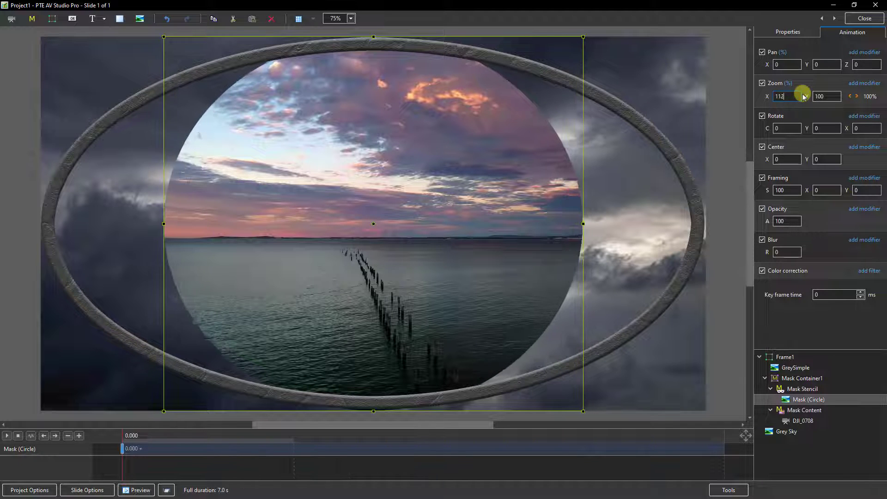
scroll(804, 96, "up", 13)
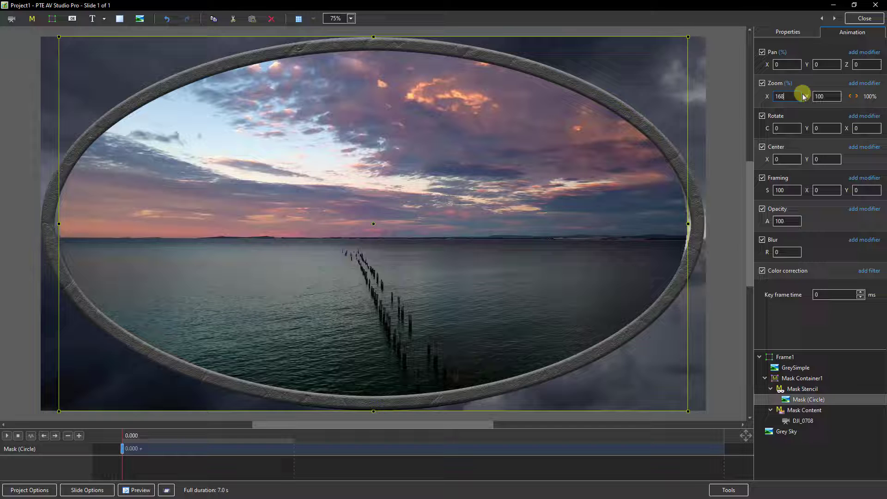
scroll(804, 96, "up", 1)
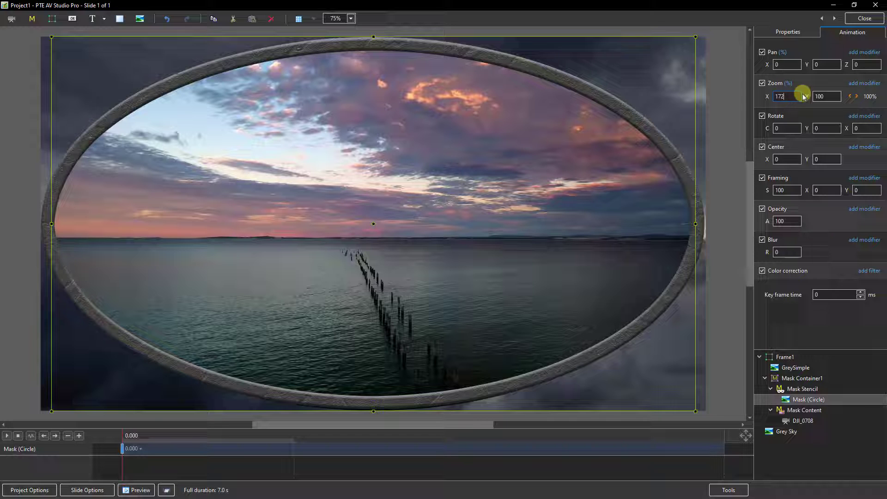
double_click(830, 97)
scroll(830, 97, "down", 5)
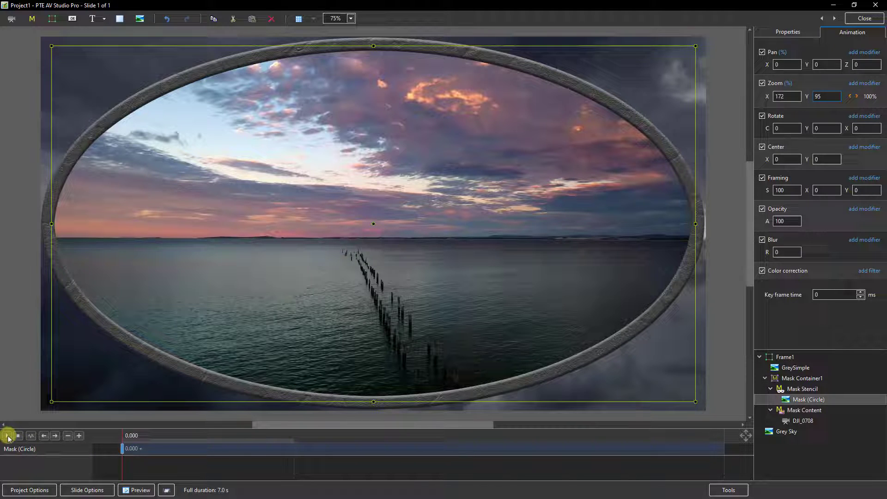
Preview the video playing inside the oval frame, then select the DJI_0708 clip
left_click(7, 437)
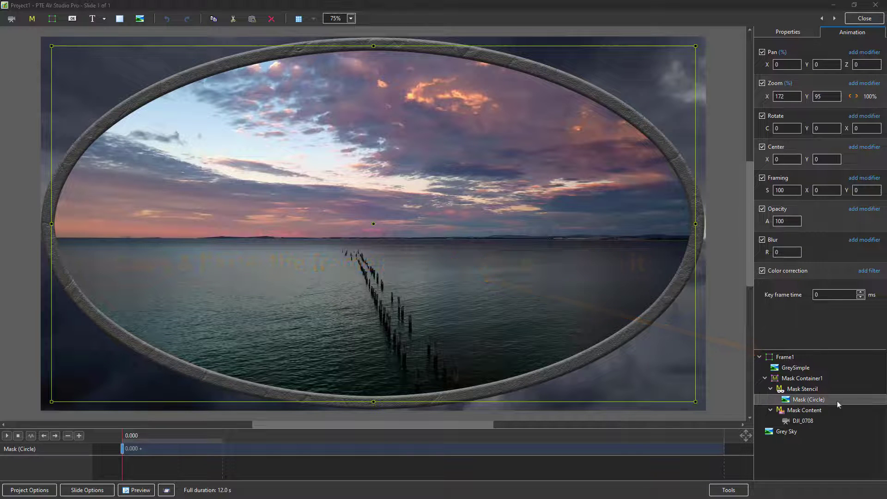
left_click(801, 421)
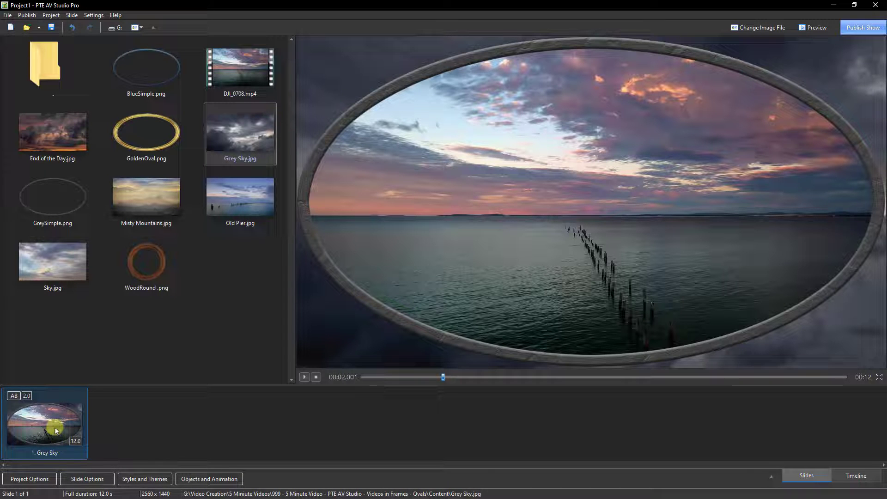
Set the Grey Sky slide's duration to 10 seconds and duplicate it with Ctrl+C, Ctrl+V
left_click(77, 442)
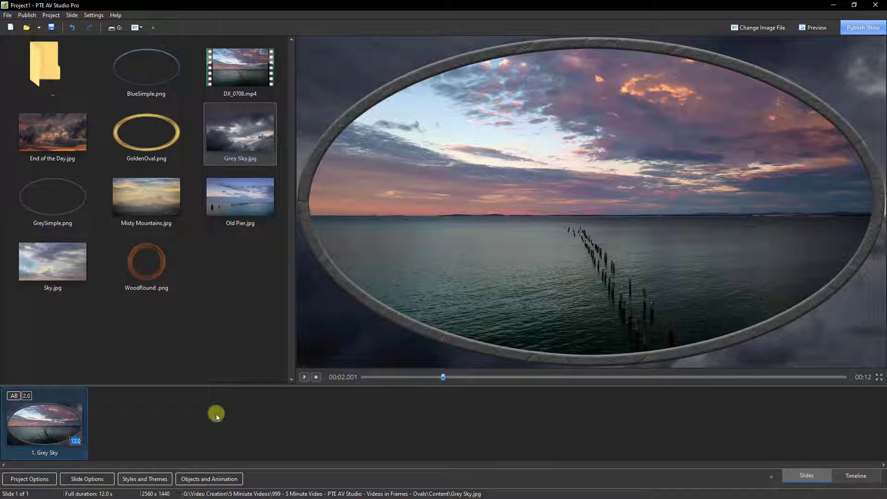
type("10")
key("Return")
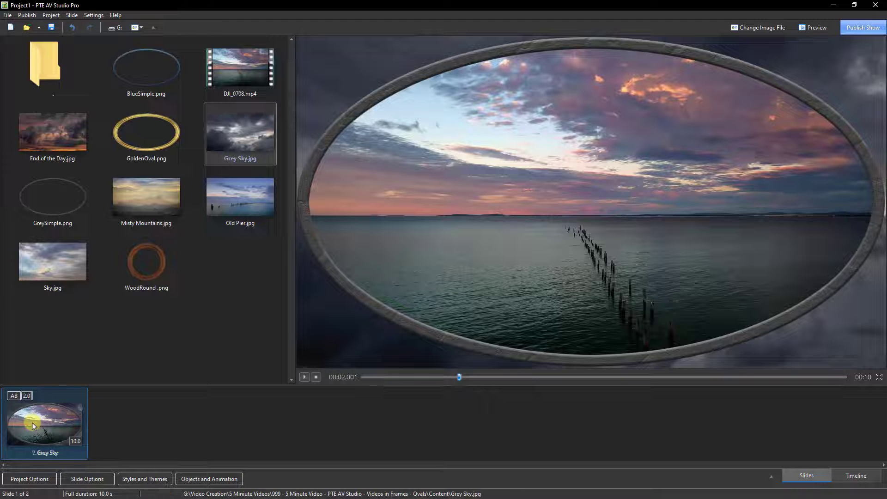
key("ctrl+c")
key("ctrl+v")
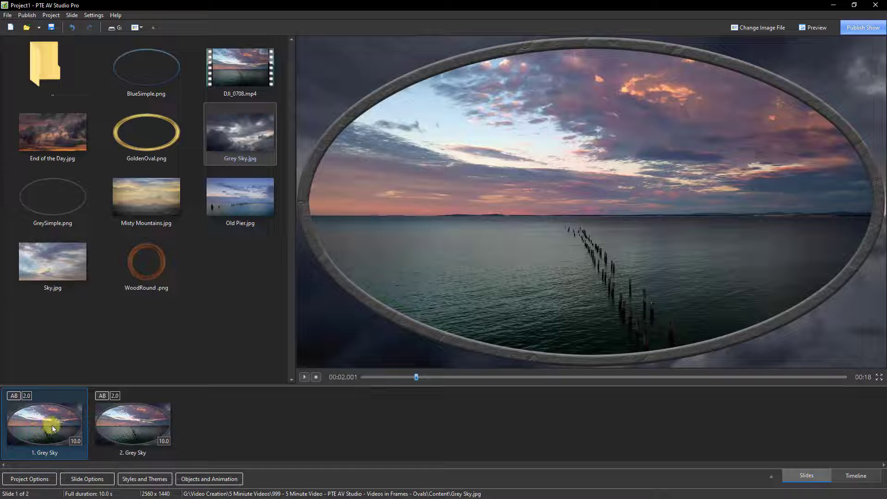
Delete the DJI_0708 video from the mask content in the objects editor
left_click(209, 480)
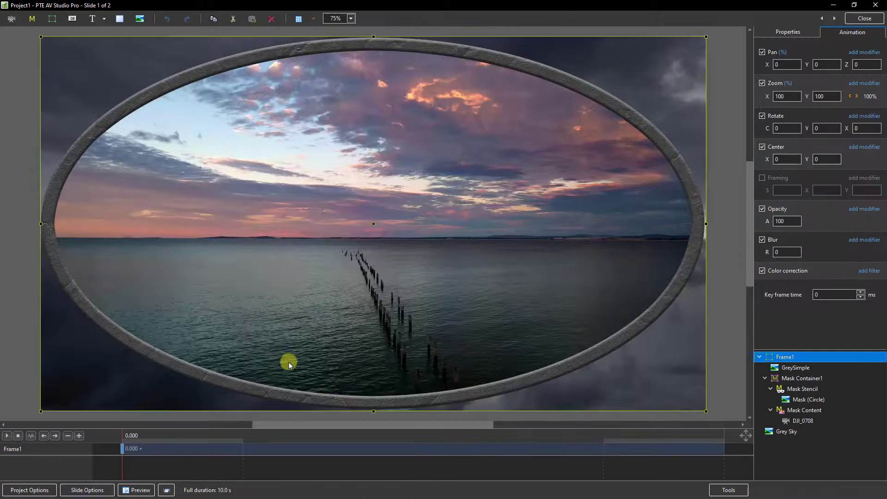
left_click(798, 422)
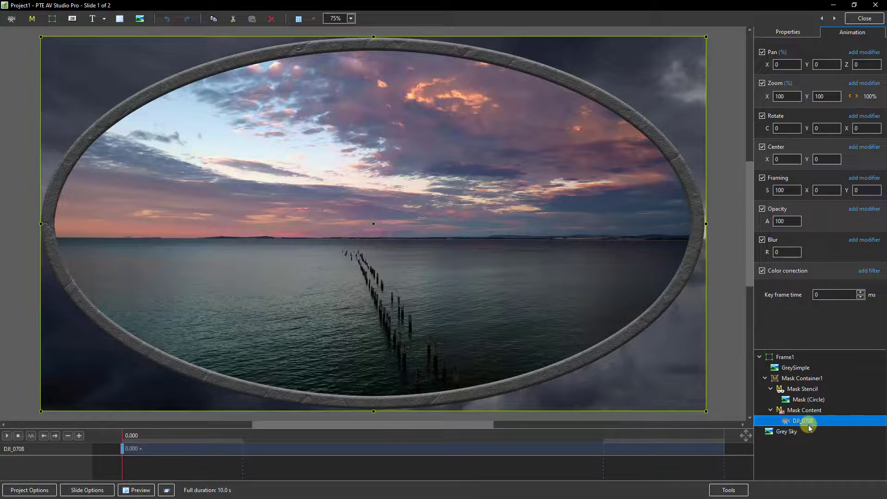
key("Delete")
Add the Old Pier photo as an image inside Mask Content
left_click(799, 410)
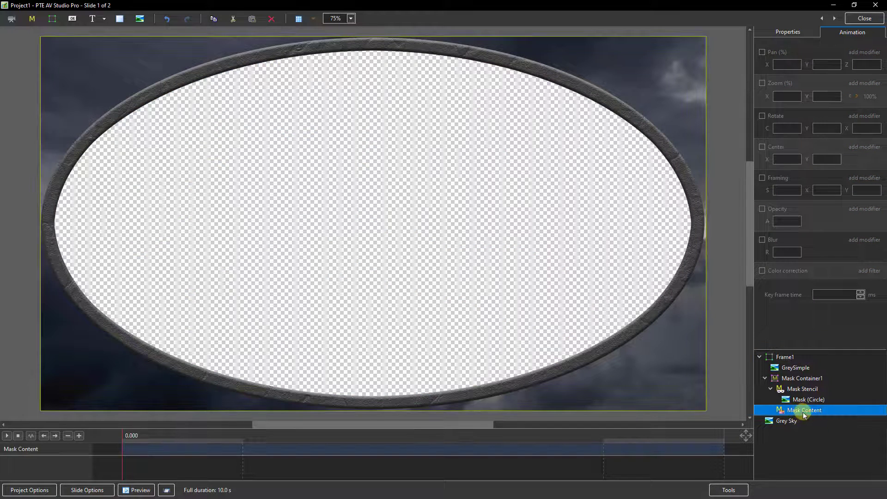
right_click(807, 412)
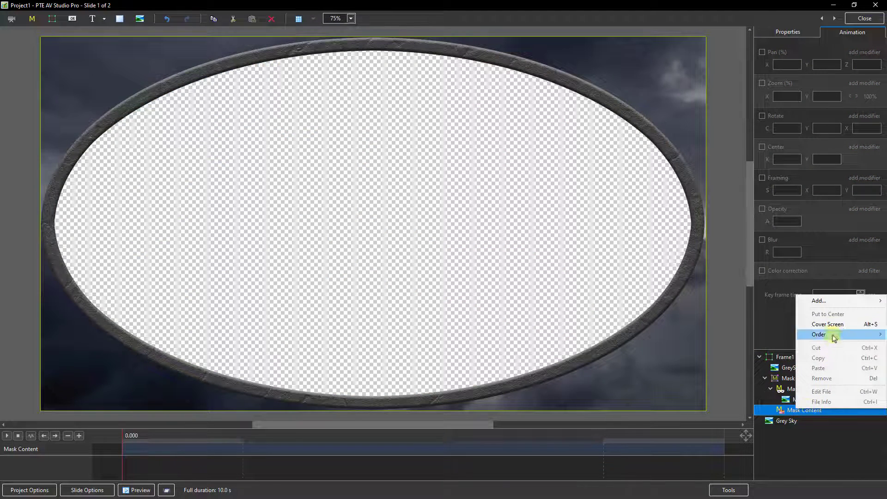
mouse_move(816, 303)
left_click(689, 302)
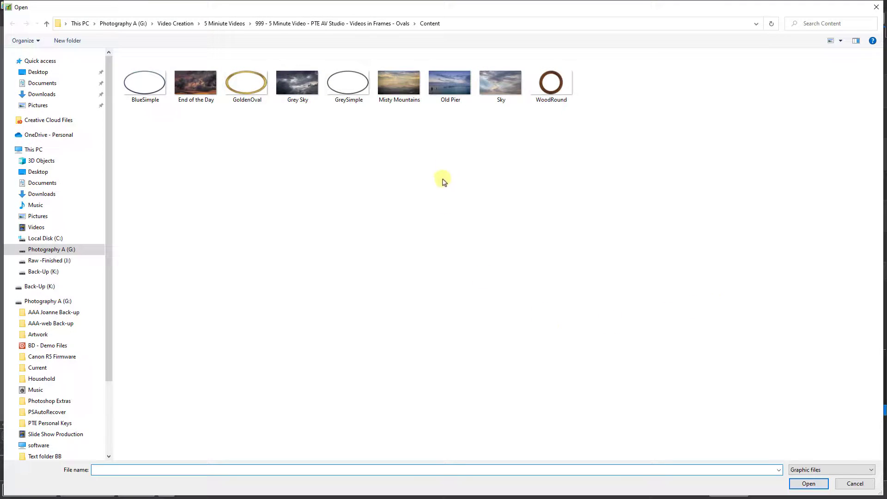
double_click(450, 83)
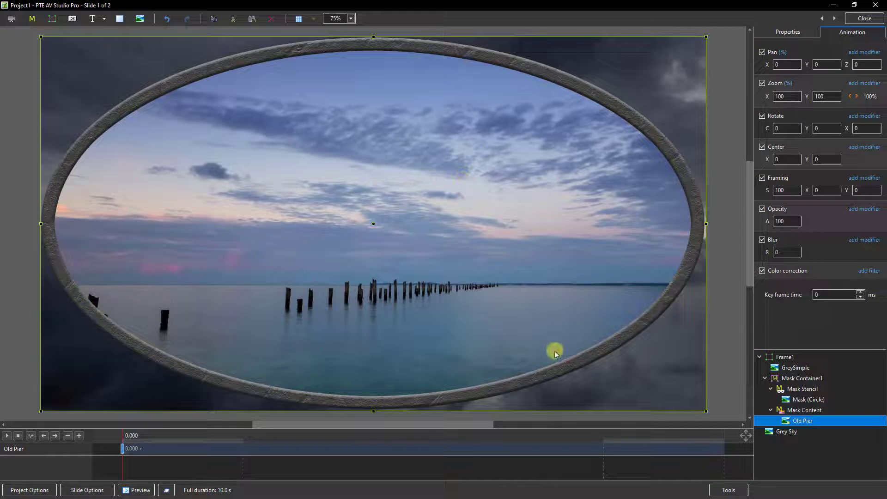